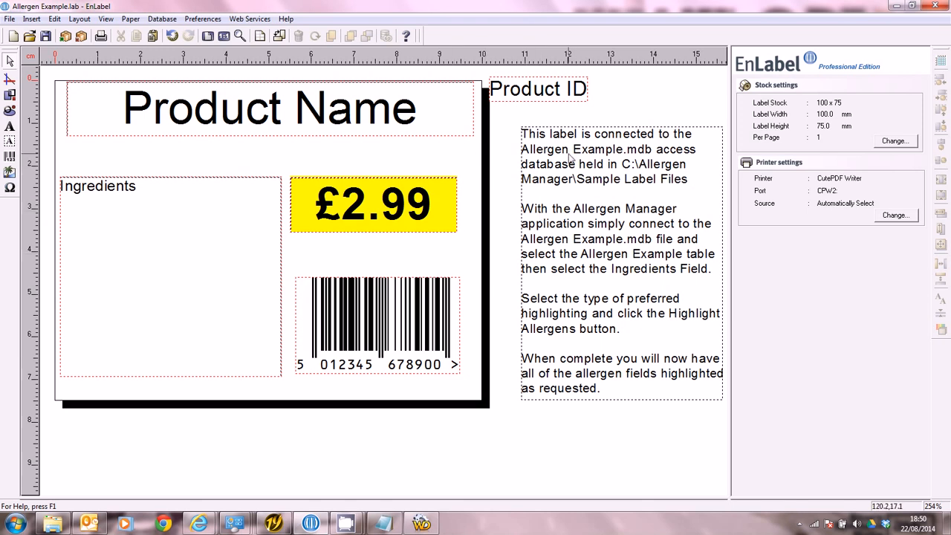
Open the label's print view and browse the product records by ProductID to examine their ingredients text, returning to the label design
{"action": "left_click", "coordinate": [101, 37]}
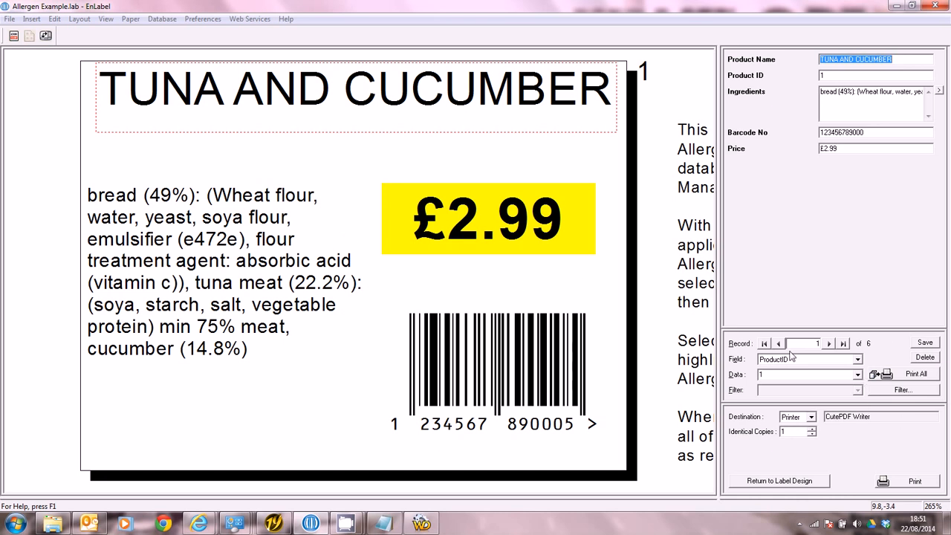
{"action": "left_click", "coordinate": [857, 375]}
{"action": "key", "text": "Down"}
{"action": "key", "text": "Down"}
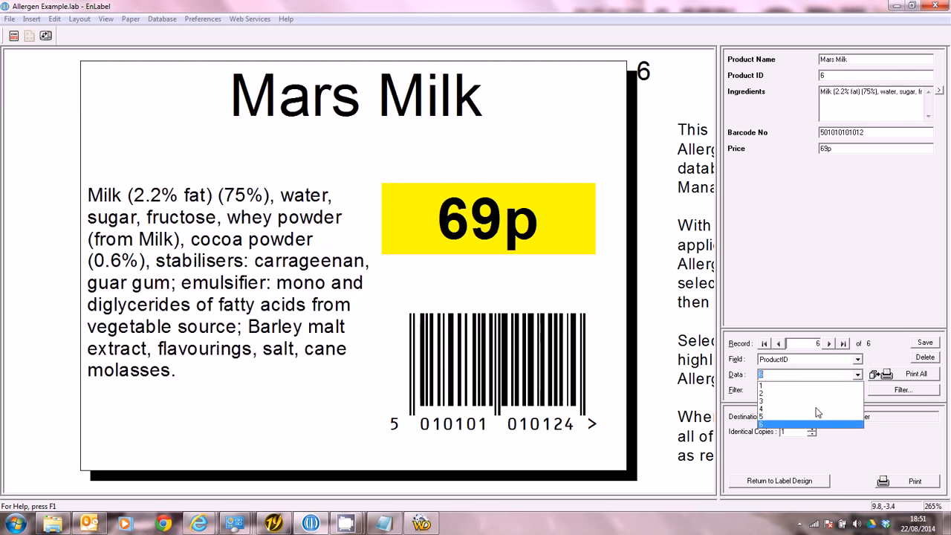
{"action": "key", "text": "Up"}
{"action": "key", "text": "Up"}
{"action": "key", "text": "Up"}
{"action": "key", "text": "Up"}
{"action": "key", "text": "Up"}
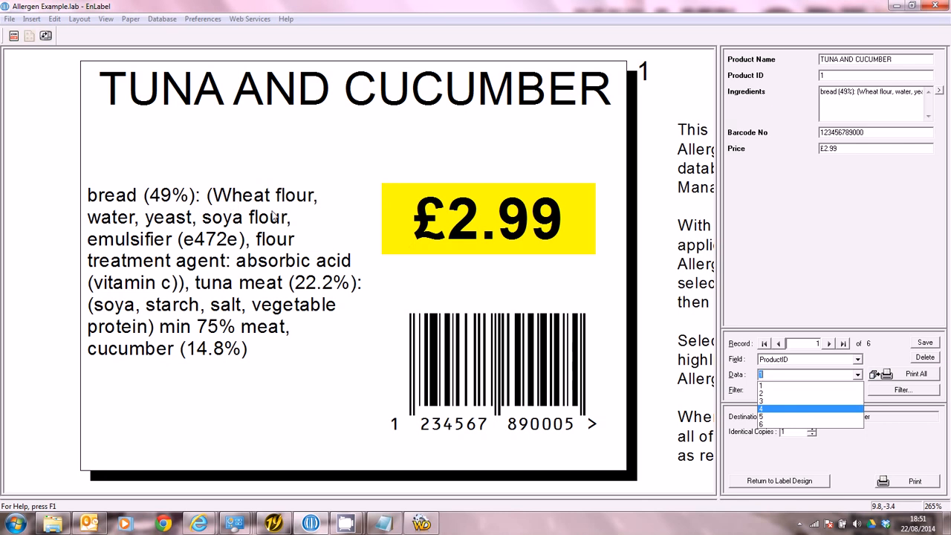
{"action": "left_click", "coordinate": [794, 271]}
{"action": "scroll", "coordinate": [267, 244], "scroll_direction": "down", "scroll_amount": 5}
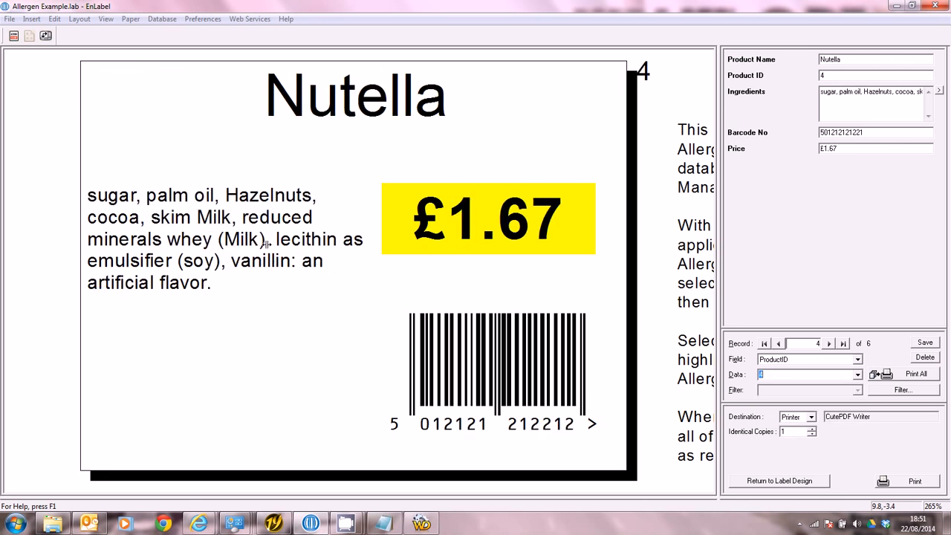
{"action": "scroll", "coordinate": [268, 244], "scroll_direction": "up", "scroll_amount": 3}
{"action": "scroll", "coordinate": [265, 243], "scroll_direction": "up", "scroll_amount": 2}
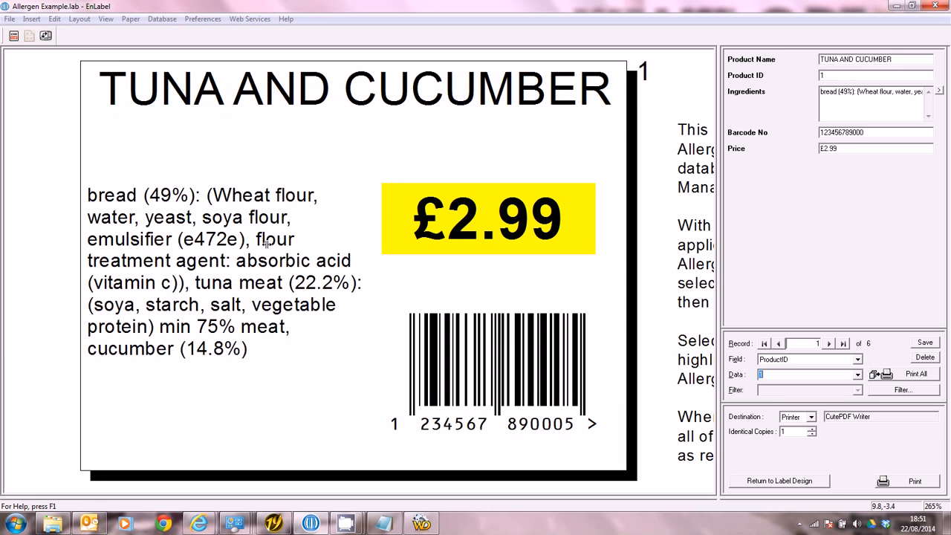
{"action": "scroll", "coordinate": [266, 244], "scroll_direction": "down", "scroll_amount": 5}
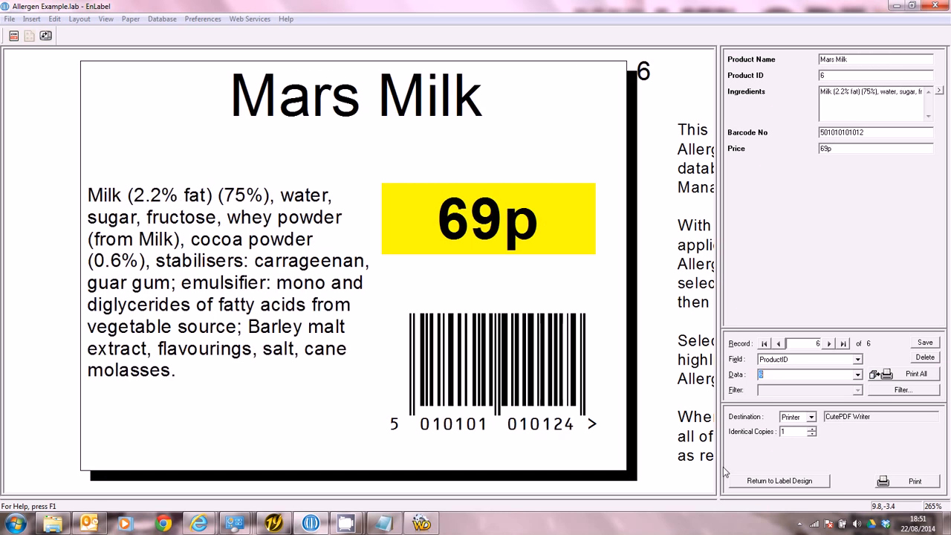
{"action": "left_click", "coordinate": [792, 479]}
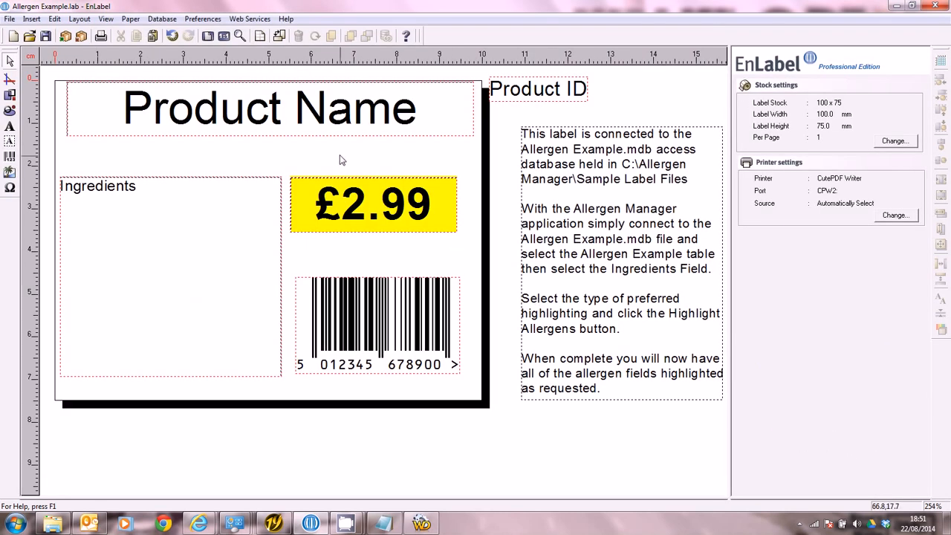
Switch to Allergen Manager and review the allergen list and its plural settings in the Allergen Editor, closing the editor when done
{"action": "left_click", "coordinate": [383, 524]}
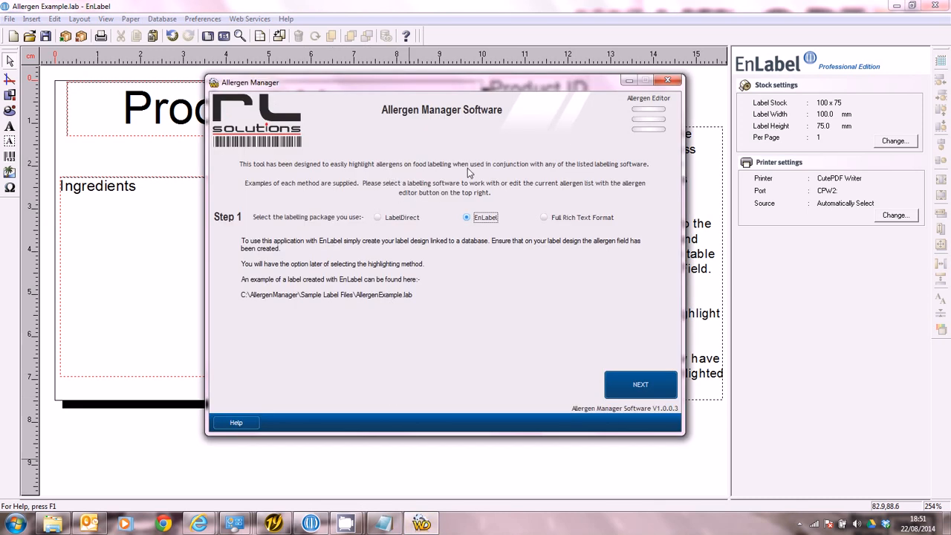
{"action": "left_click", "coordinate": [649, 128]}
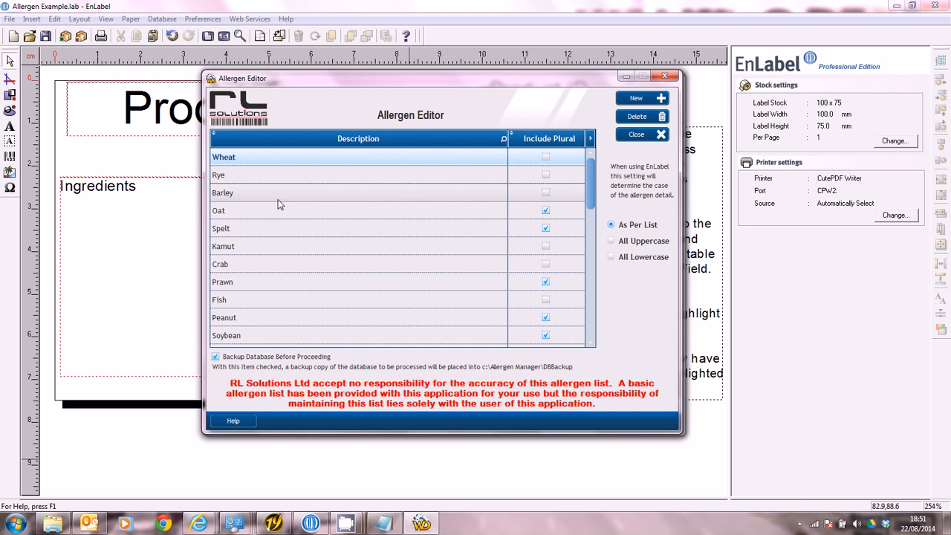
{"action": "mouse_move", "coordinate": [590, 177]}
{"action": "left_mouse_down"}
{"action": "mouse_move", "coordinate": [592, 348]}
{"action": "mouse_move", "coordinate": [591, 160]}
{"action": "left_mouse_up"}
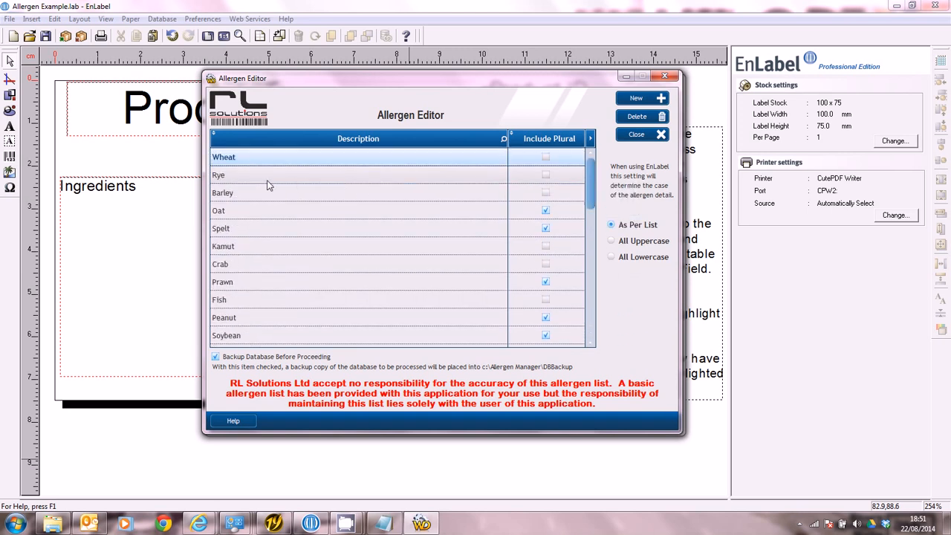
{"action": "left_click", "coordinate": [545, 228]}
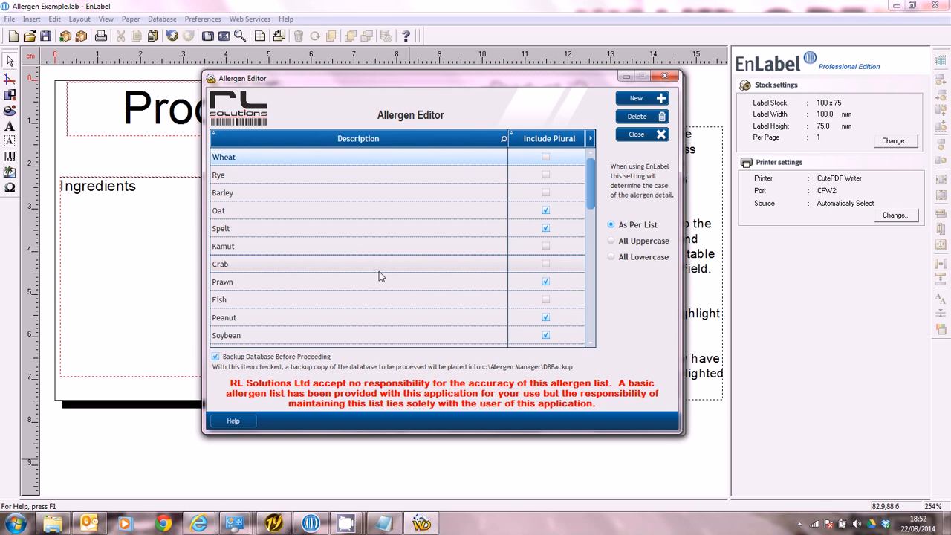
{"action": "left_click", "coordinate": [643, 135]}
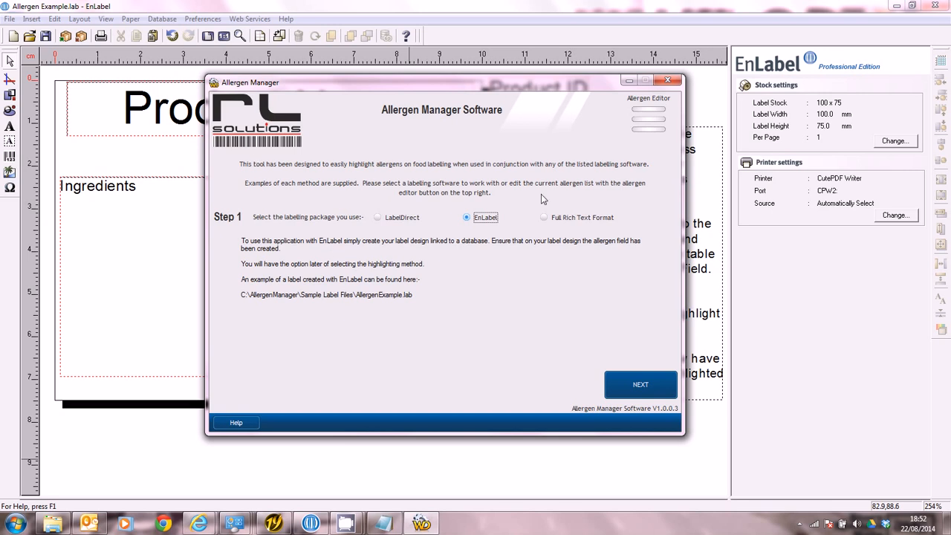
Proceed with EnLabel as labelling package, load Allergen Example.mdb, and choose the Allergen Example table with its Ingredients field
{"action": "left_click", "coordinate": [639, 393]}
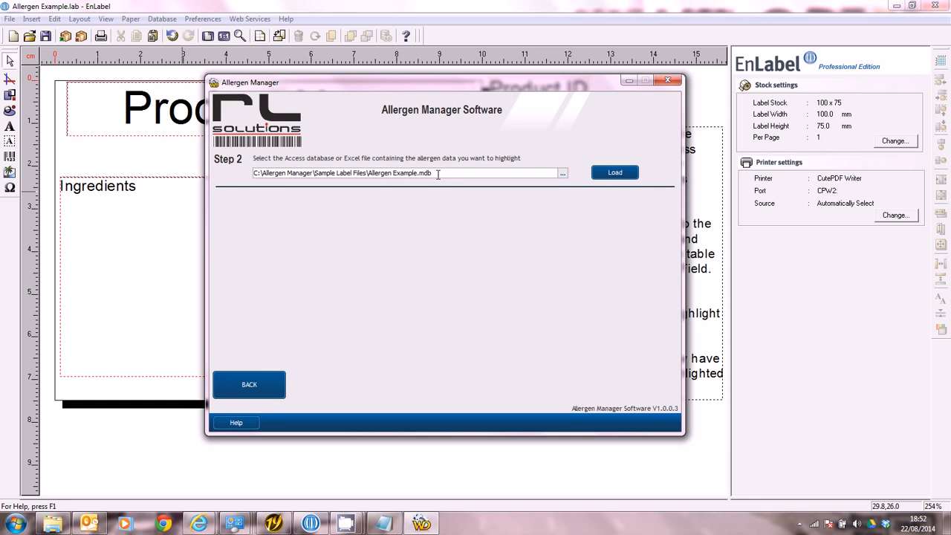
{"action": "left_click", "coordinate": [615, 173]}
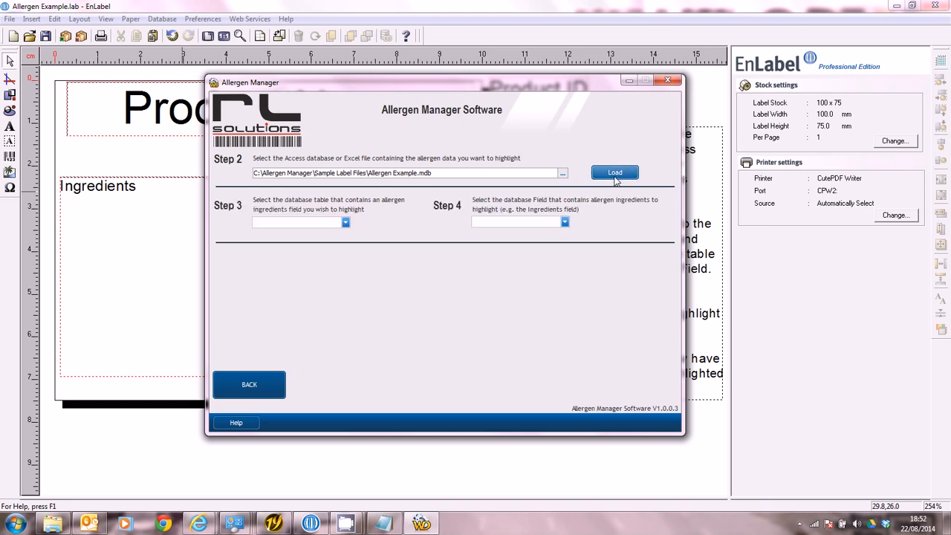
{"action": "left_click", "coordinate": [295, 223]}
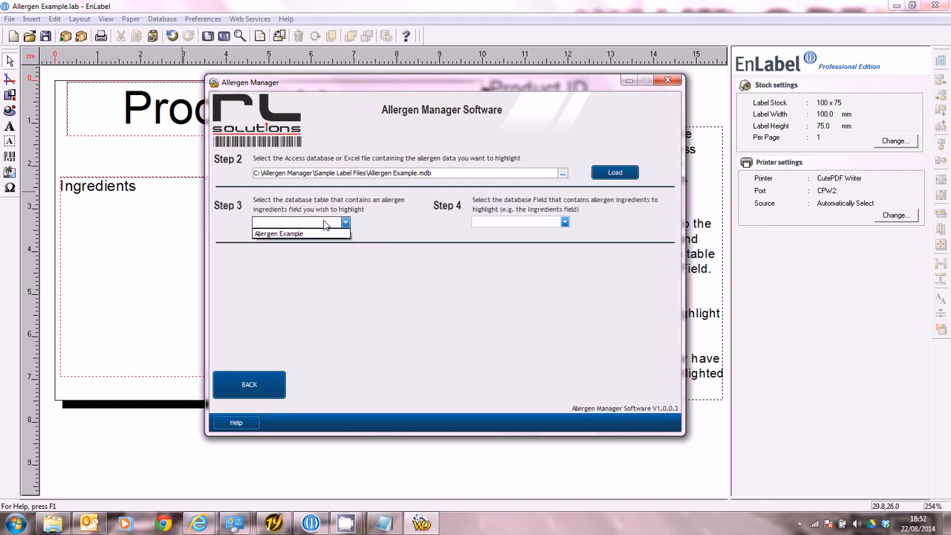
{"action": "left_click", "coordinate": [288, 234]}
{"action": "left_click", "coordinate": [523, 223]}
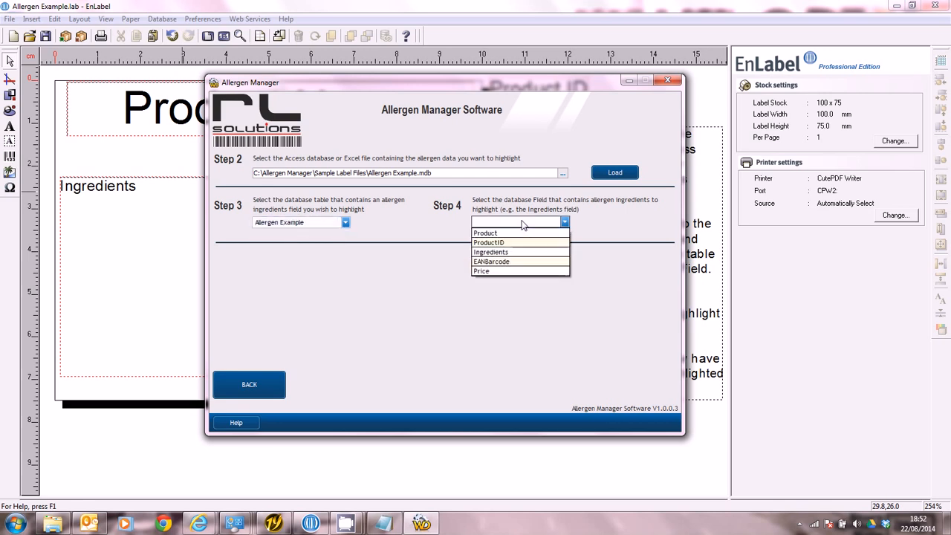
{"action": "left_click", "coordinate": [497, 252]}
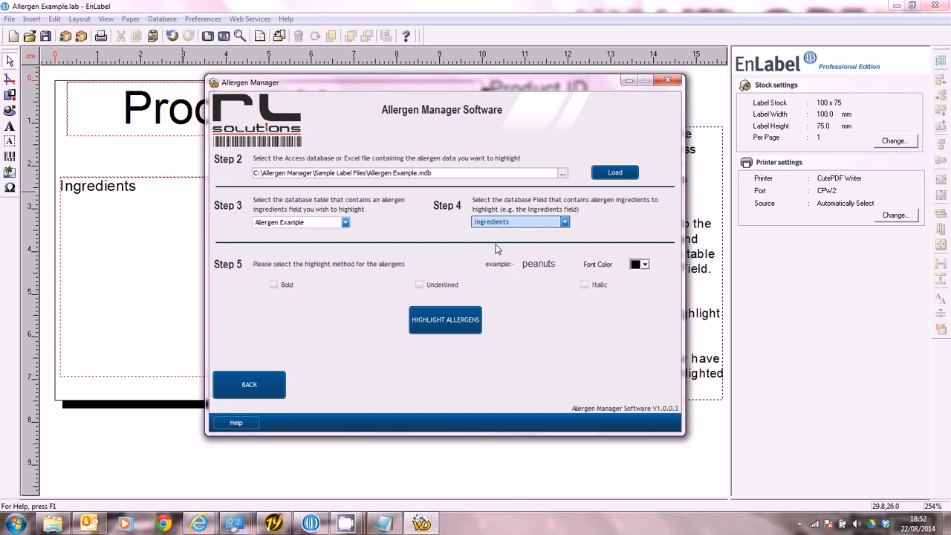
Set the allergen highlight method to bold, underlined and italic
{"action": "left_click", "coordinate": [274, 285]}
{"action": "left_click", "coordinate": [419, 286]}
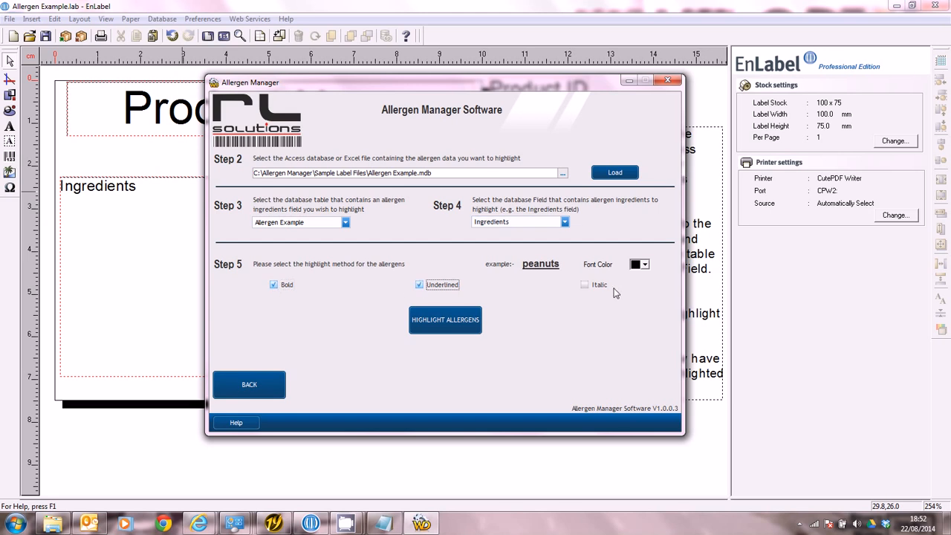
{"action": "left_click", "coordinate": [586, 287]}
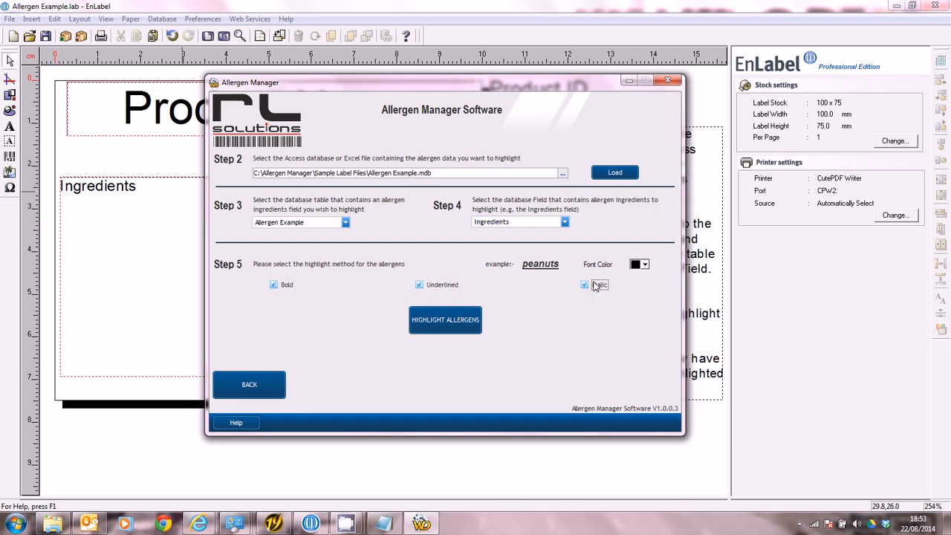
Try red as the font color for the highlighted allergens and set it back to black
{"action": "left_click", "coordinate": [644, 265]}
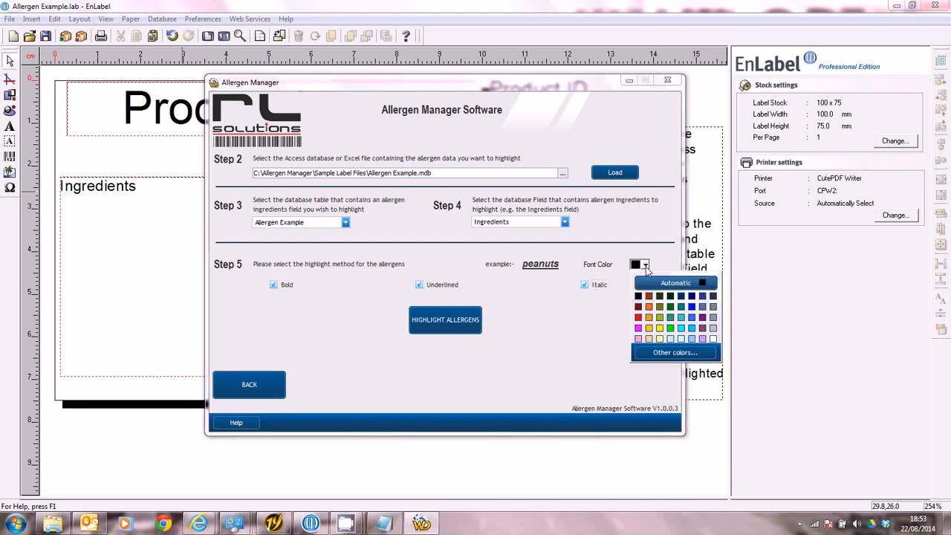
{"action": "left_click", "coordinate": [638, 318]}
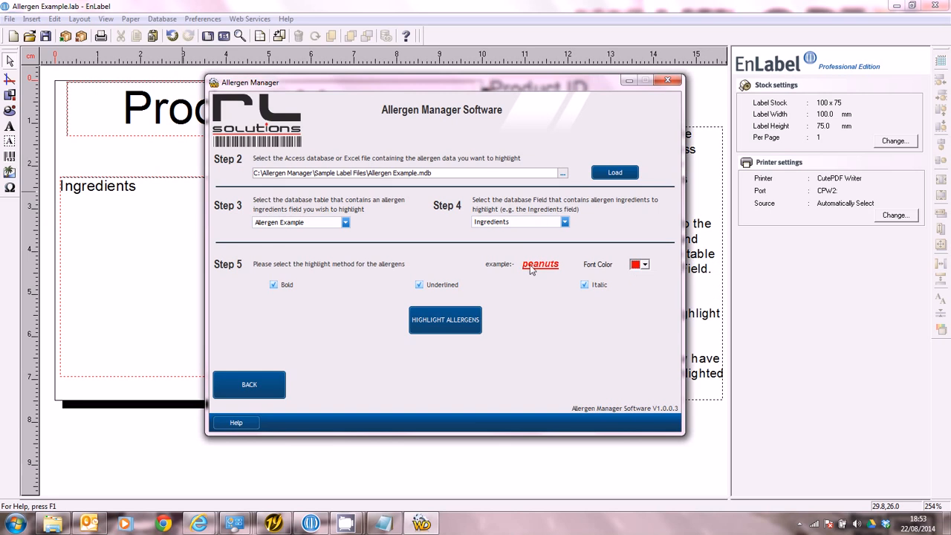
{"action": "left_click", "coordinate": [642, 265]}
{"action": "left_click", "coordinate": [638, 297]}
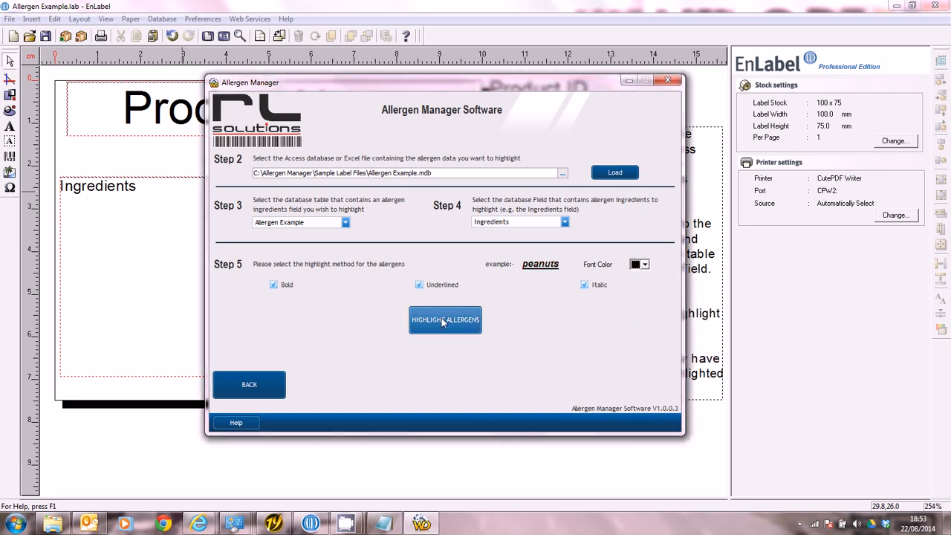
Run the allergen highlighting on the Ingredients field of the Allergen Example database, confirming the update
{"action": "left_click", "coordinate": [444, 320]}
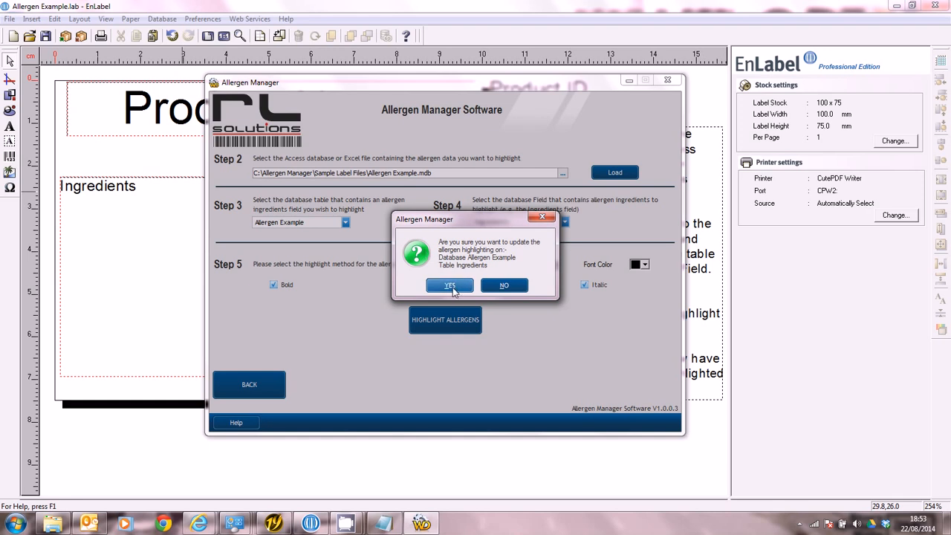
{"action": "left_click", "coordinate": [450, 286]}
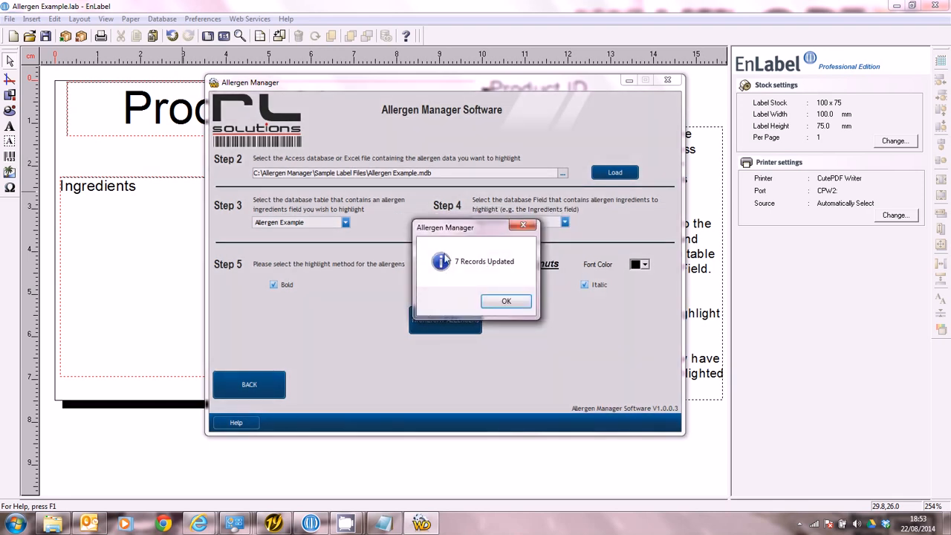
{"action": "left_click", "coordinate": [503, 301]}
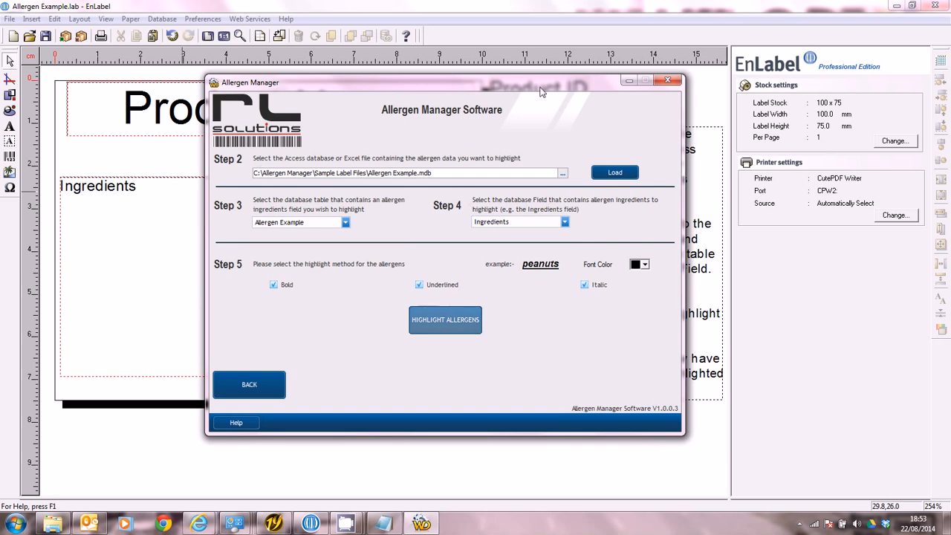
Switch to EnLabel, open the label's print view and browse the records through ProductID 5 to check the allergen highlighting
{"action": "left_click", "coordinate": [443, 8]}
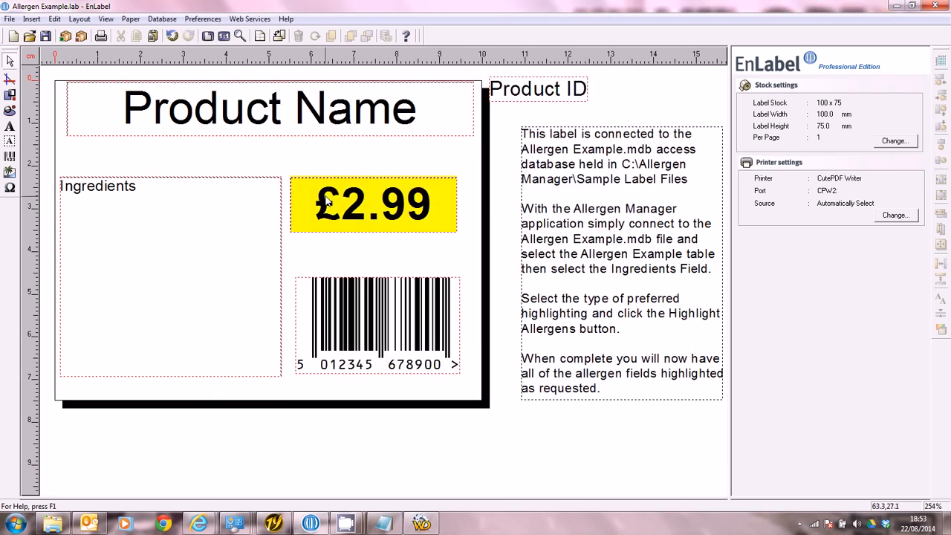
{"action": "left_click", "coordinate": [101, 37]}
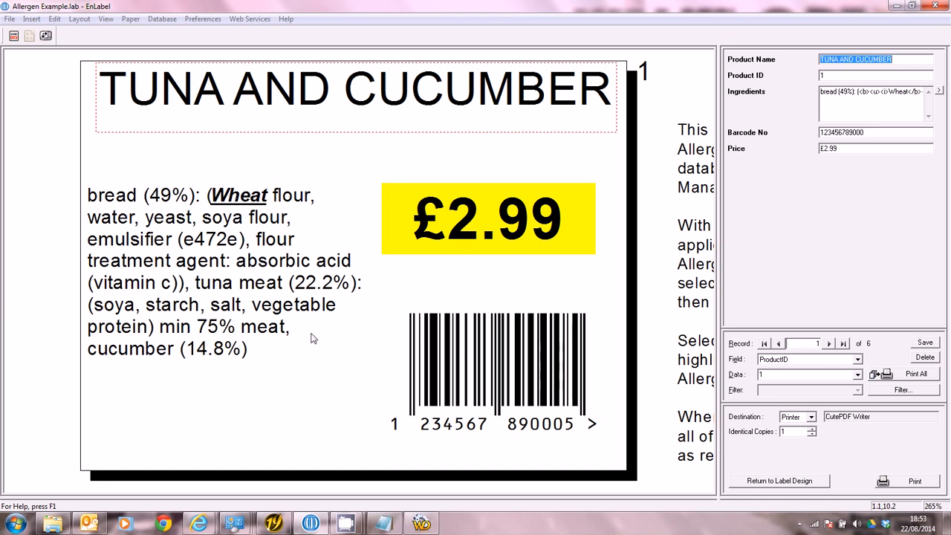
{"action": "left_click", "coordinate": [858, 375]}
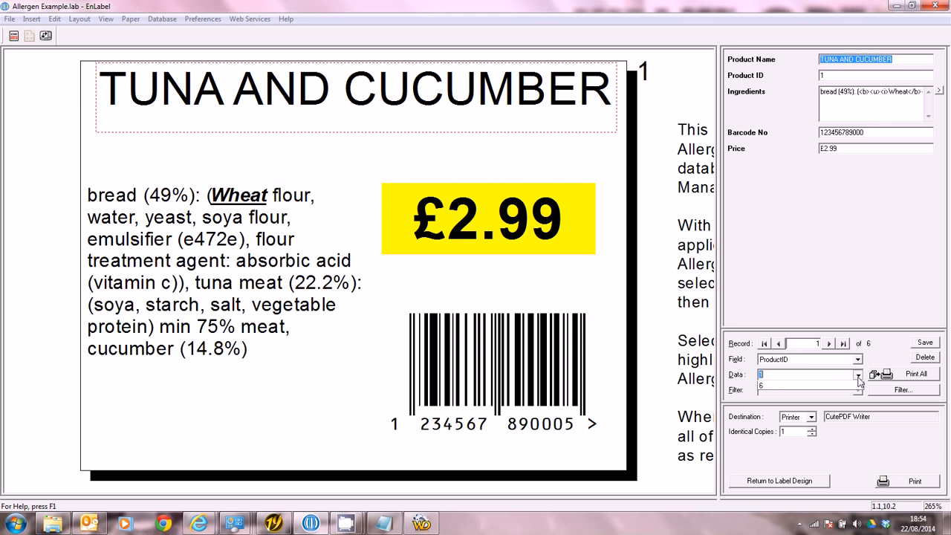
{"action": "scroll", "coordinate": [859, 379], "scroll_direction": "down", "scroll_amount": 3}
{"action": "scroll", "coordinate": [859, 379], "scroll_direction": "down", "scroll_amount": 2}
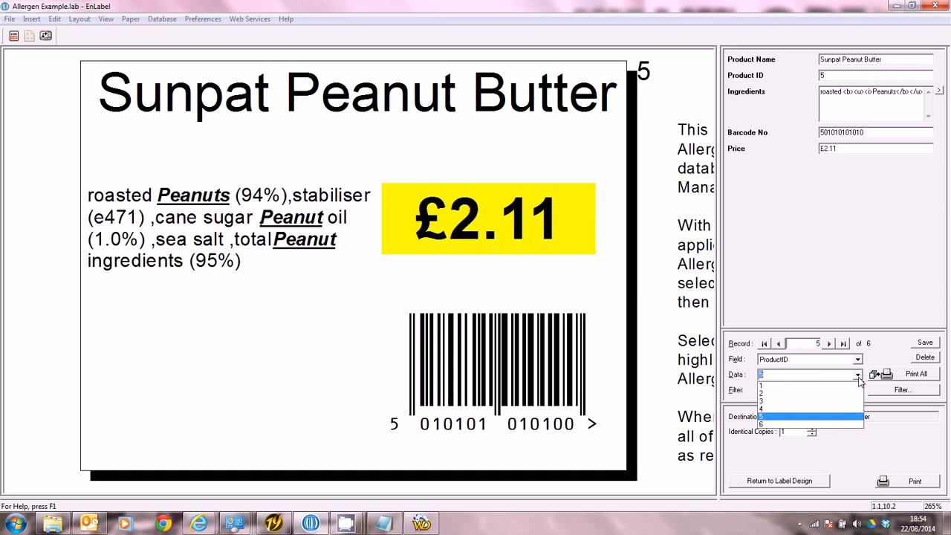
{"action": "scroll", "coordinate": [520, 349], "scroll_direction": "up", "scroll_amount": 1}
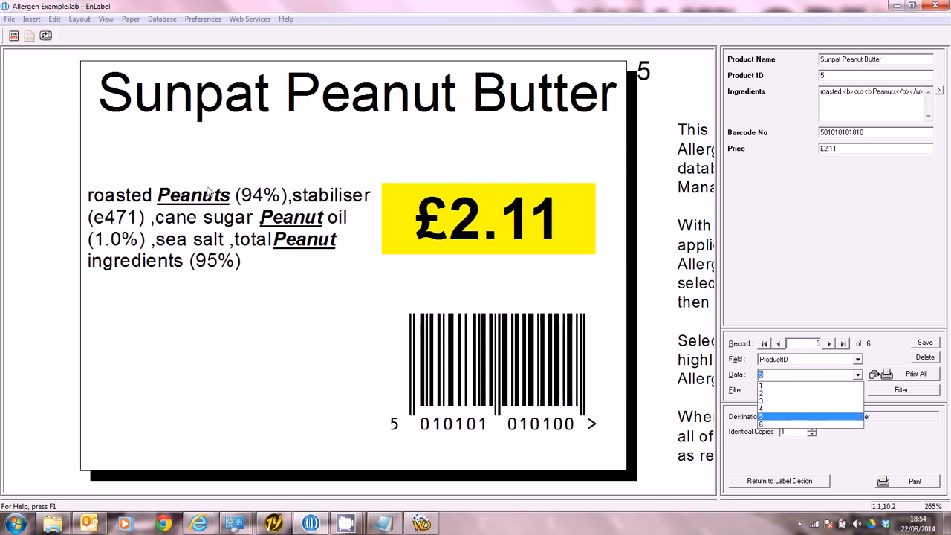